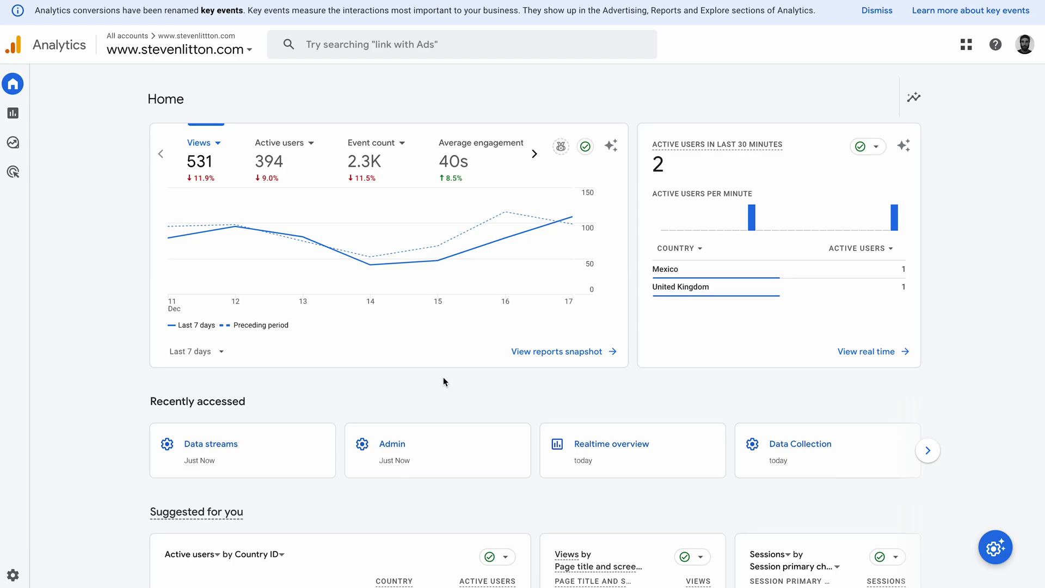
# Step: Open the Reports snapshot and look over the top events card, led by page_view at 5K
pyautogui.scroll(-5, 114, 344)
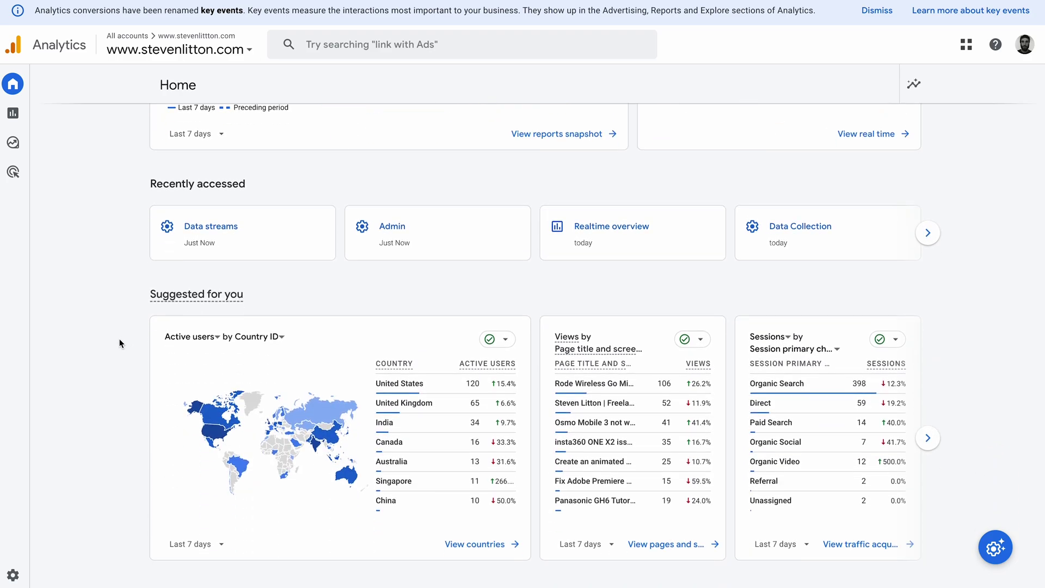
pyautogui.scroll(-3, 94, 350)
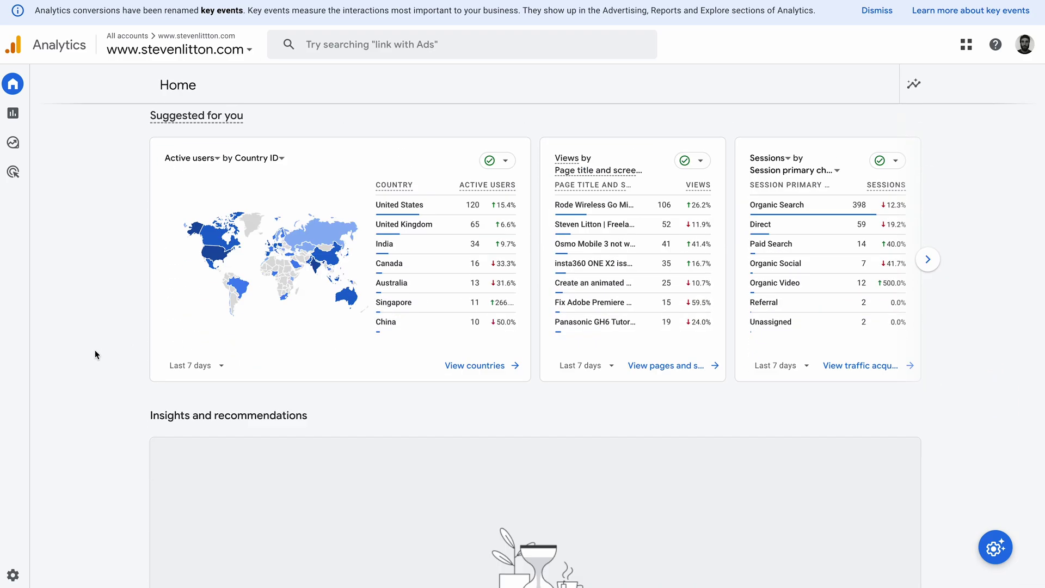
pyautogui.scroll(8, 97, 350)
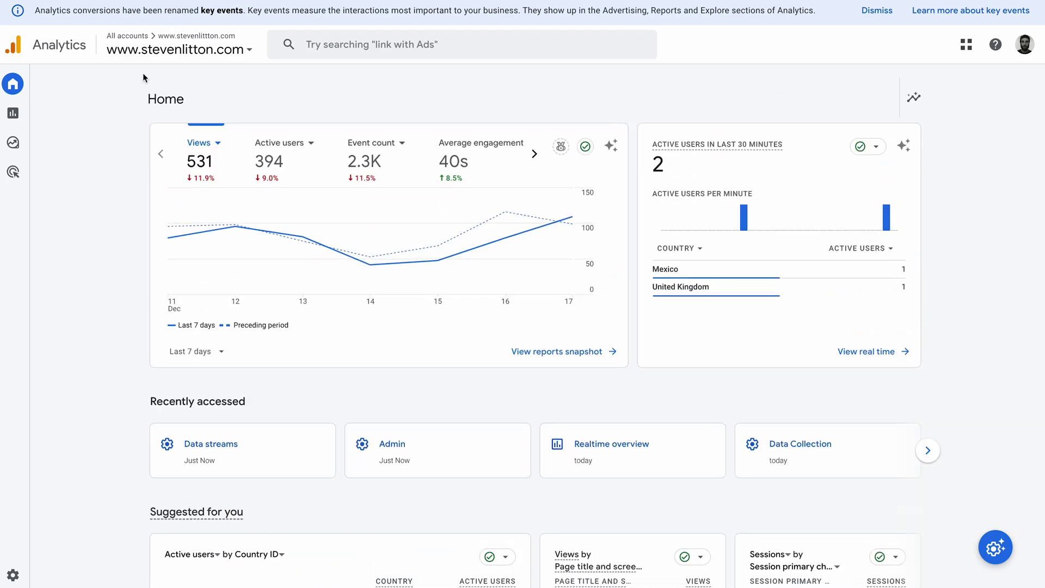
pyautogui.moveTo(19, 121)
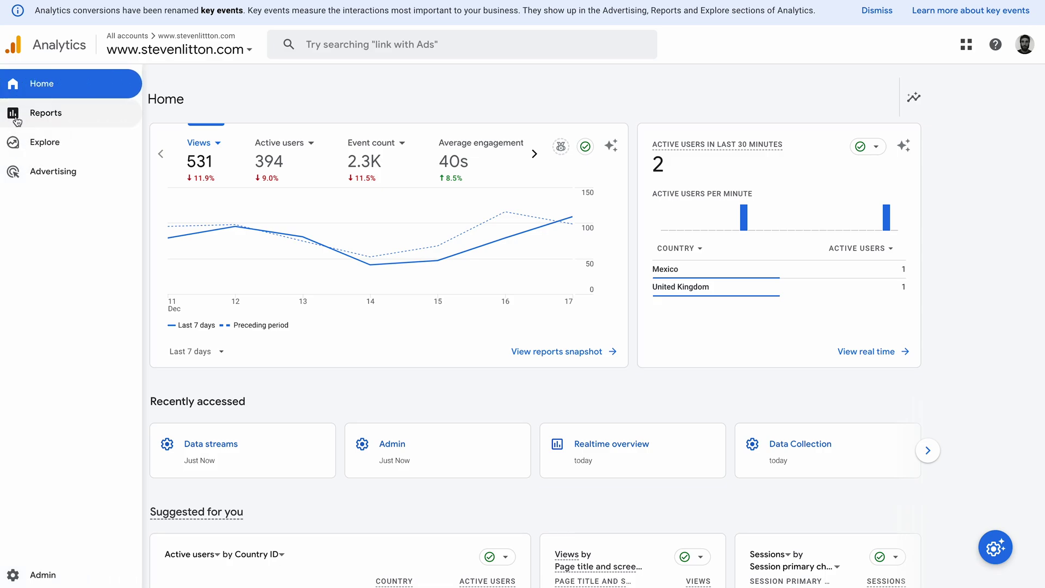
pyautogui.click(17, 120)
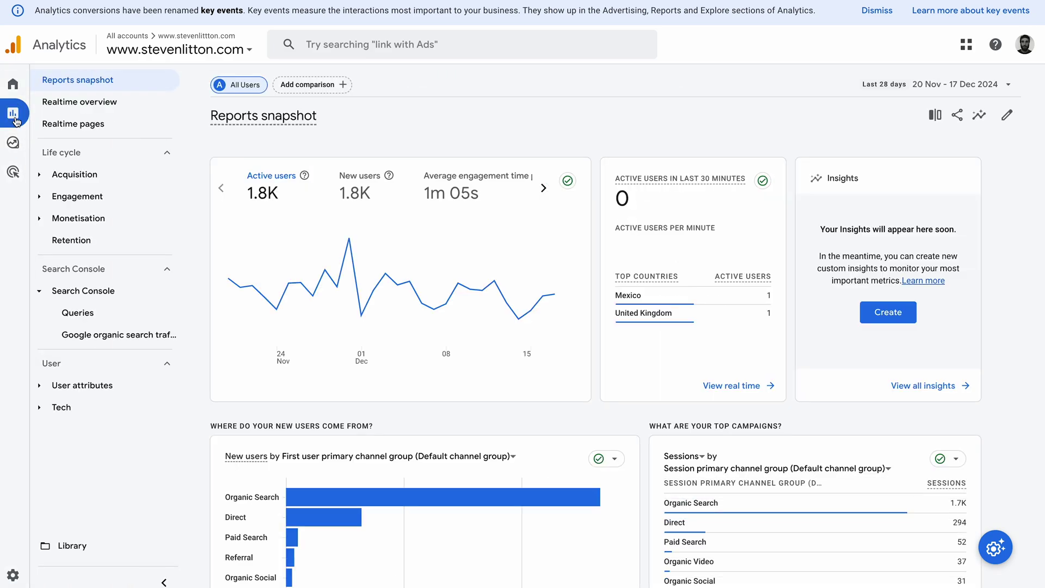
pyautogui.scroll(-13, 538, 296)
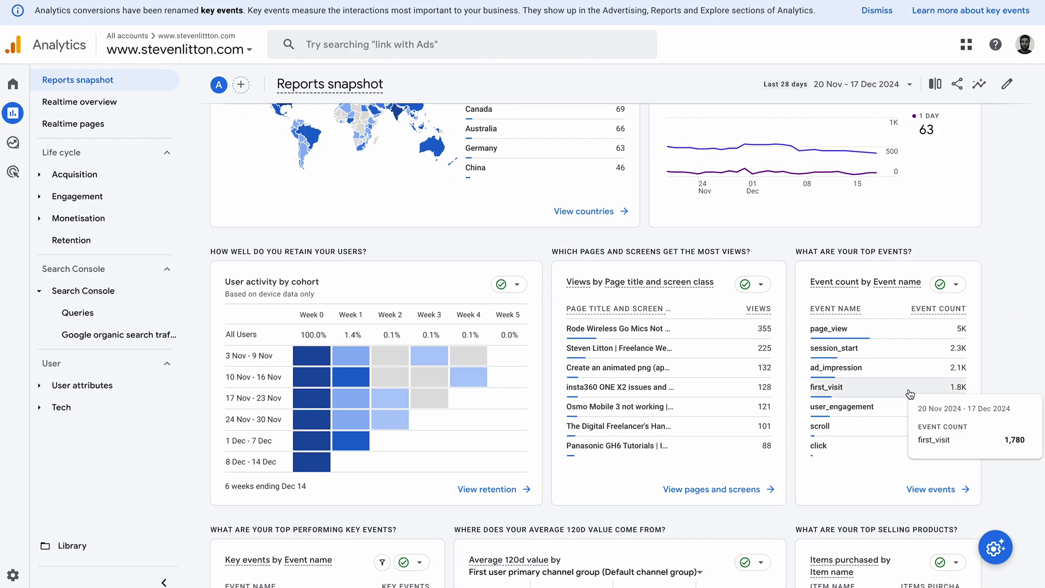
pyautogui.moveTo(859, 356)
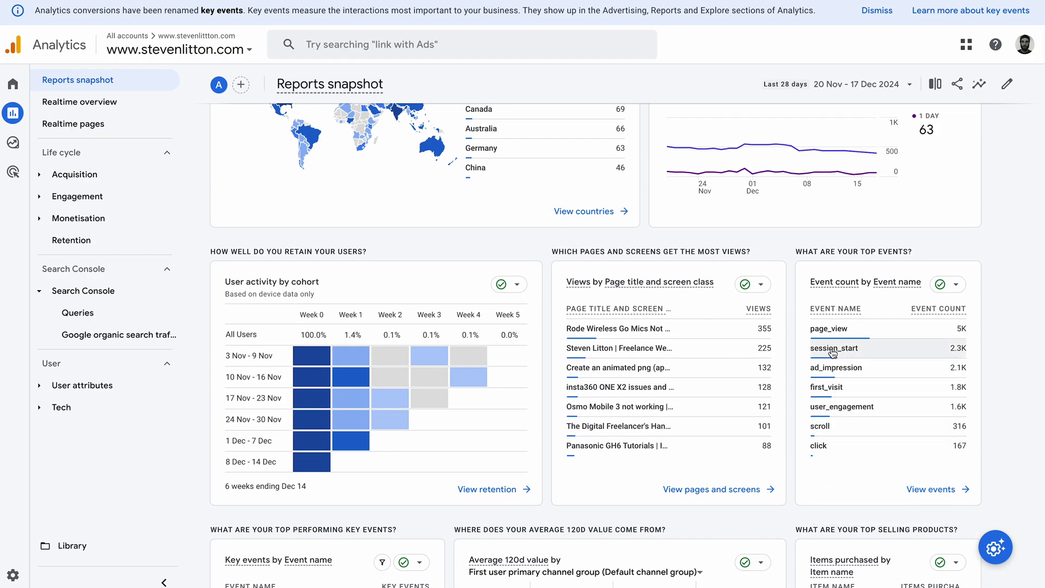
pyautogui.moveTo(834, 337)
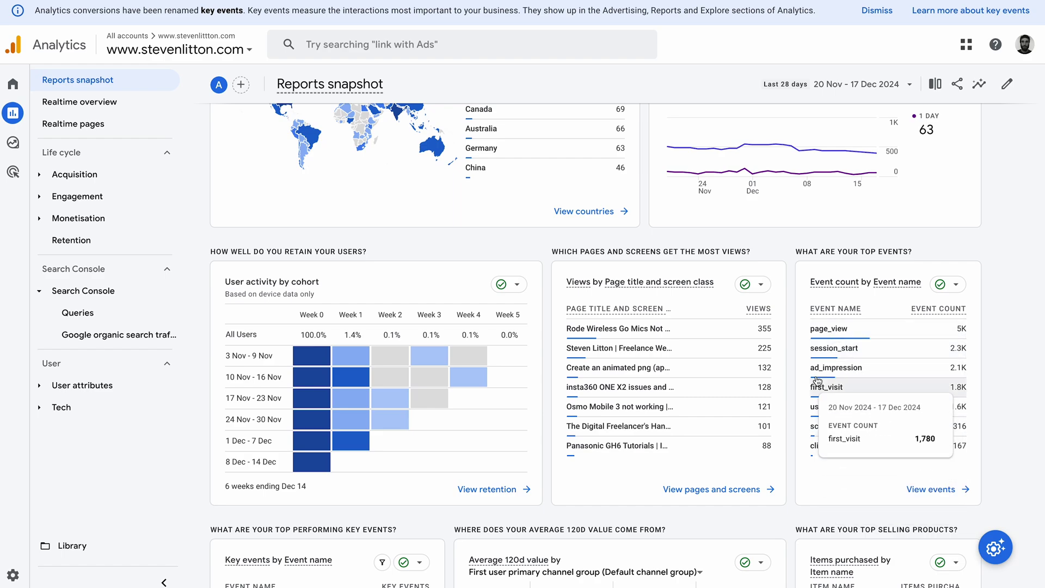
pyautogui.moveTo(833, 389)
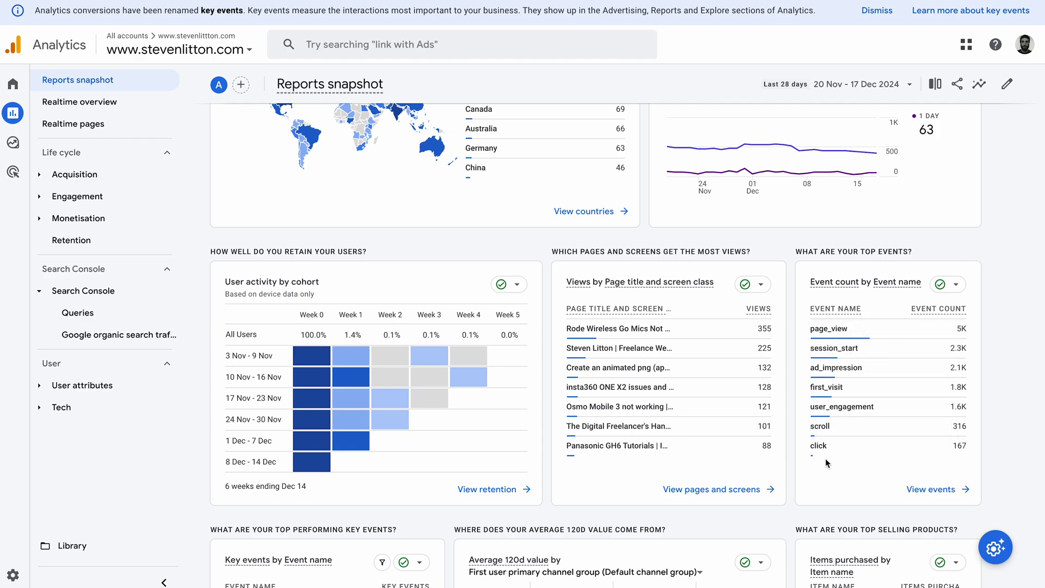
# Step: Go to Admin and open the Events list under Data display
pyautogui.moveTo(856, 447)
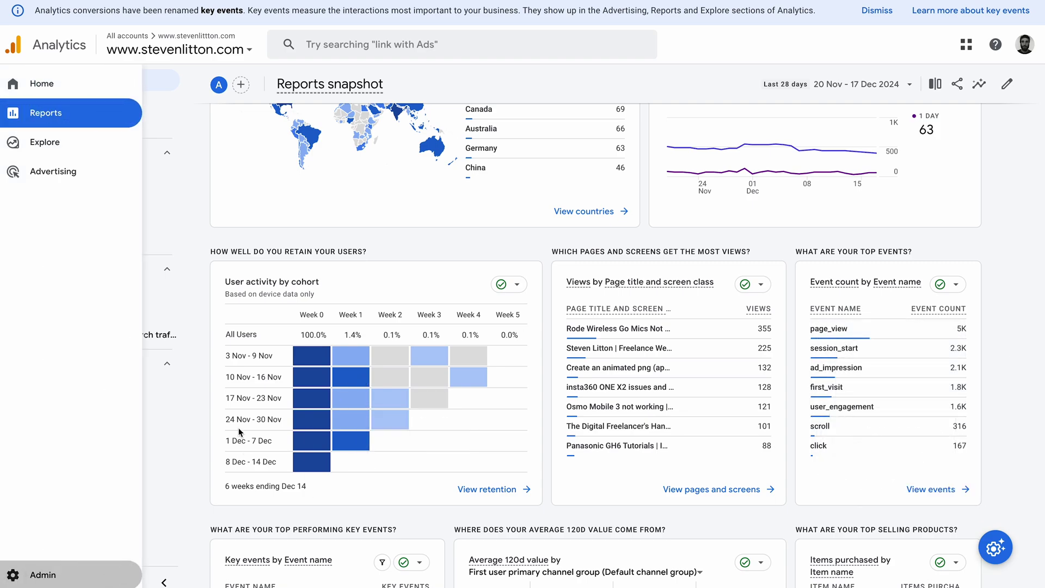
pyautogui.click(13, 575)
pyautogui.scroll(-4, 298, 340)
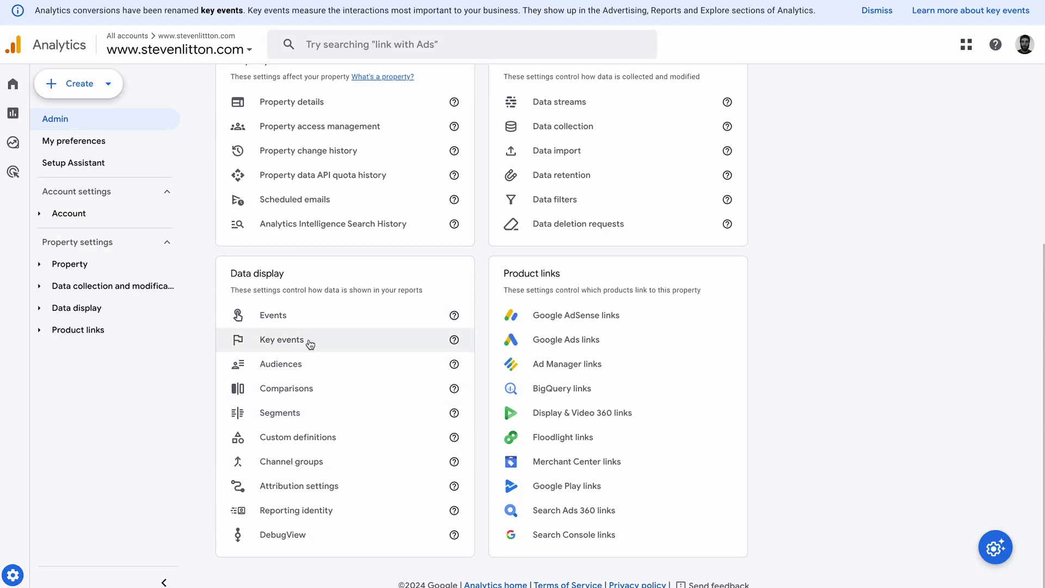
pyautogui.click(273, 320)
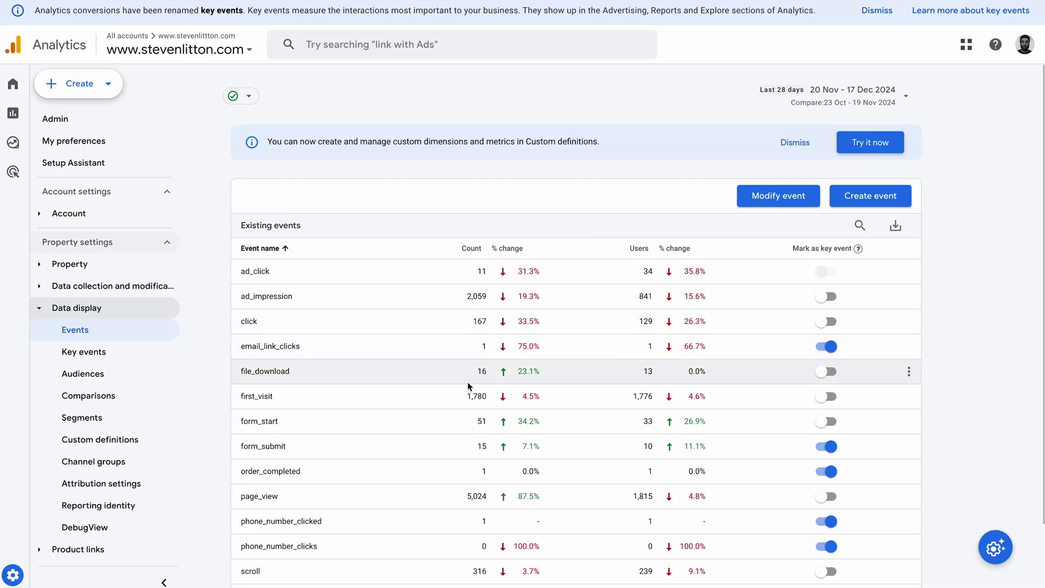
pyautogui.scroll(-2, 468, 381)
pyautogui.scroll(1, 468, 381)
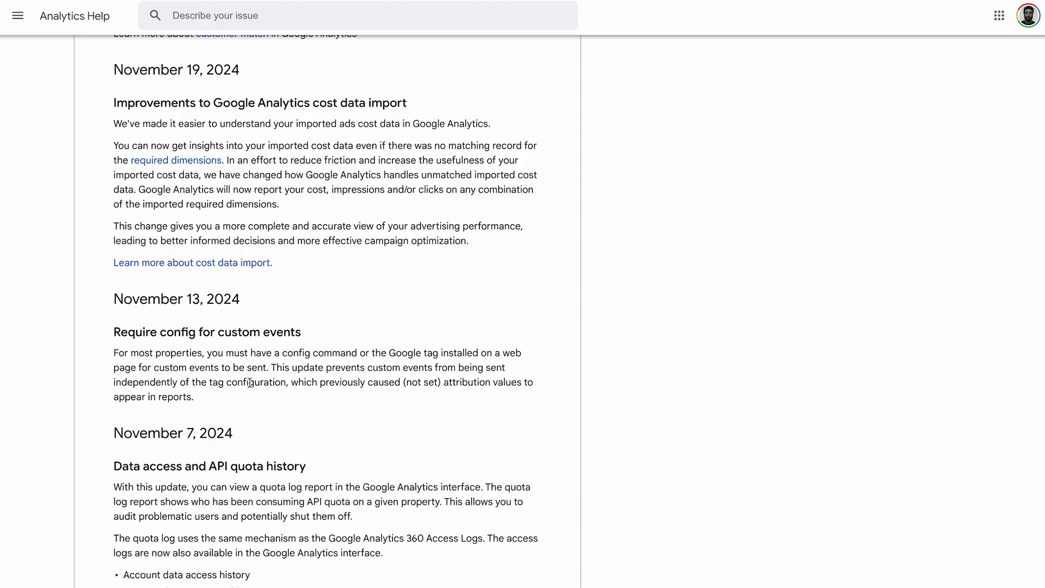
# Step: Scroll to the November 13, 2024 release note and highlight its config-for-custom-events explanation
pyautogui.scroll(-2, 282, 220)
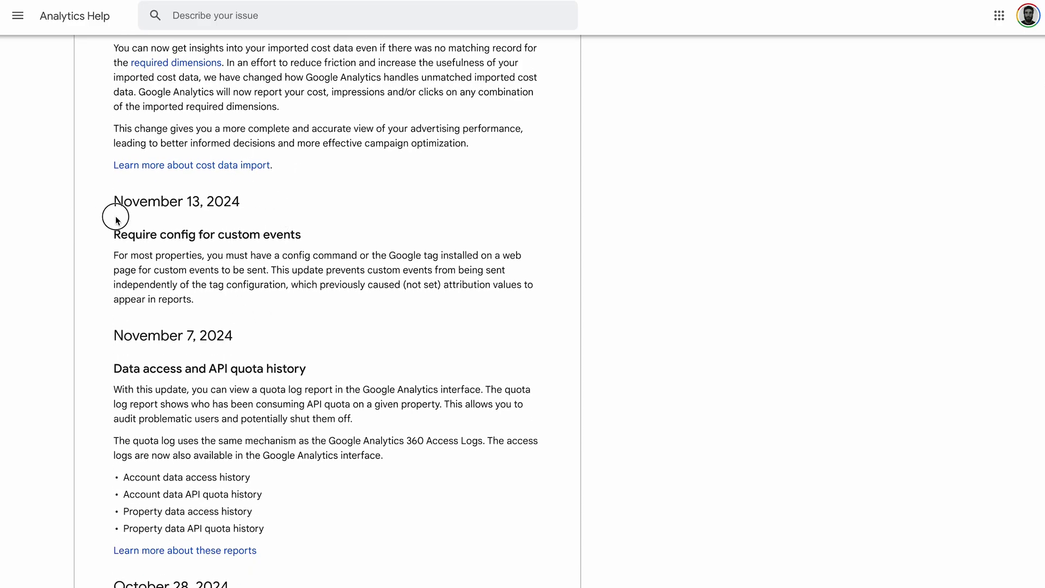
pyautogui.moveTo(116, 220); pyautogui.dragTo(319, 245)
pyautogui.click(162, 242)
pyautogui.moveTo(112, 236); pyautogui.dragTo(360, 305)
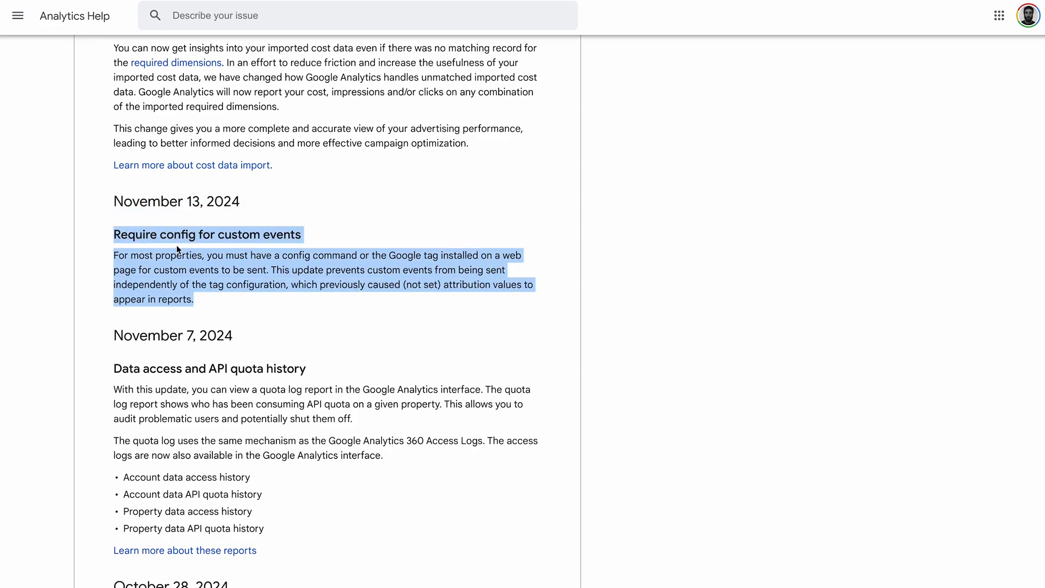
pyautogui.click(123, 267)
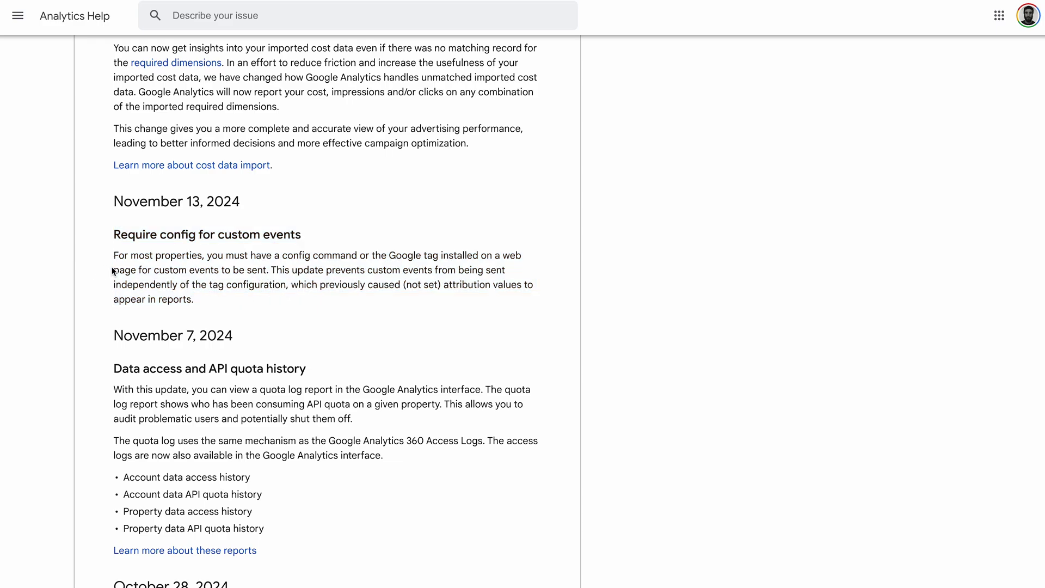
pyautogui.moveTo(117, 253); pyautogui.dragTo(276, 271)
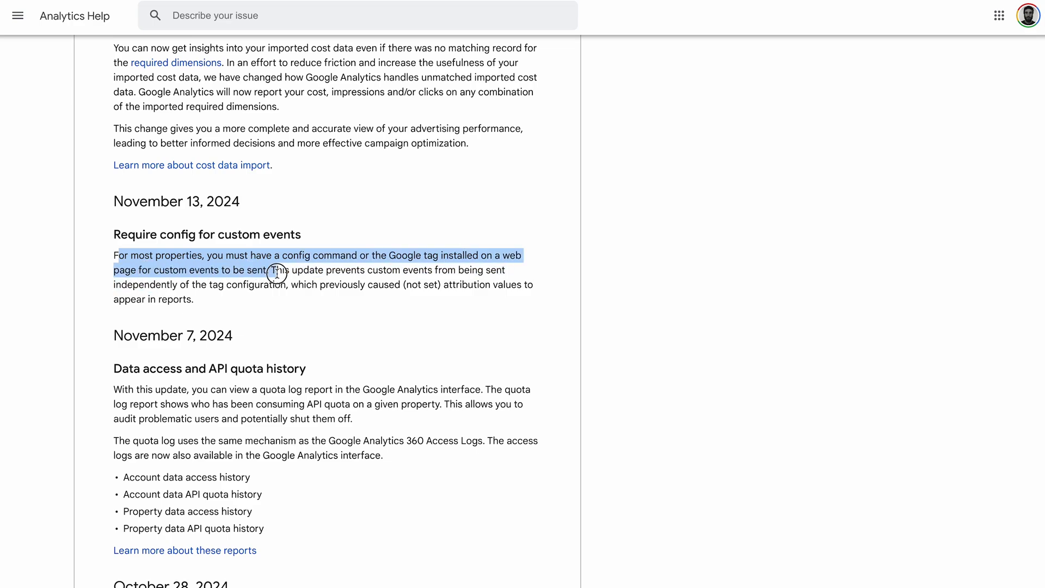
pyautogui.click(335, 273)
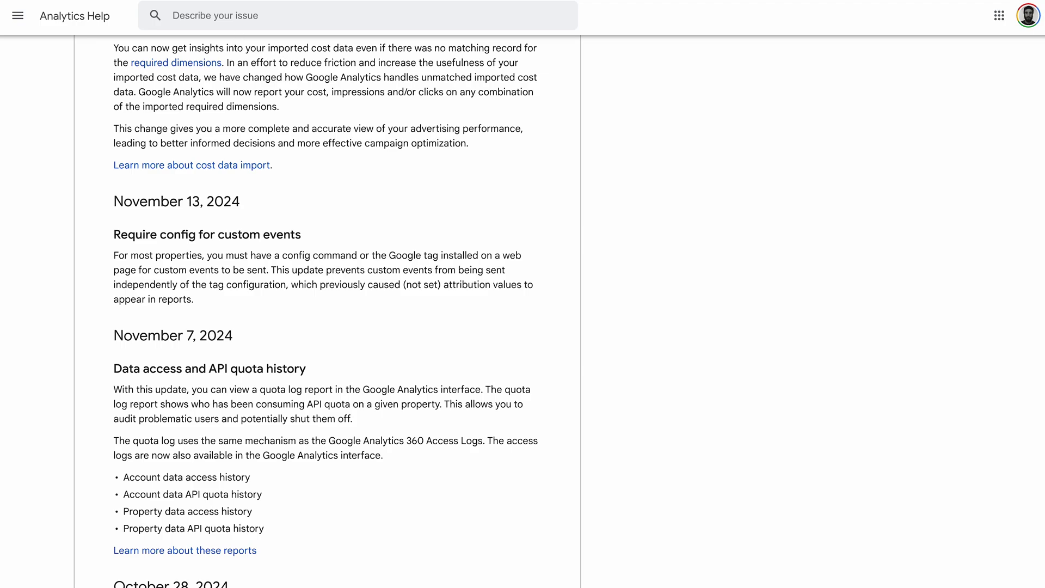
# Step: Open Reports > Realtime overview, then click the site's phone number link and cancel the Skype prompt
pyautogui.click(245, 1)
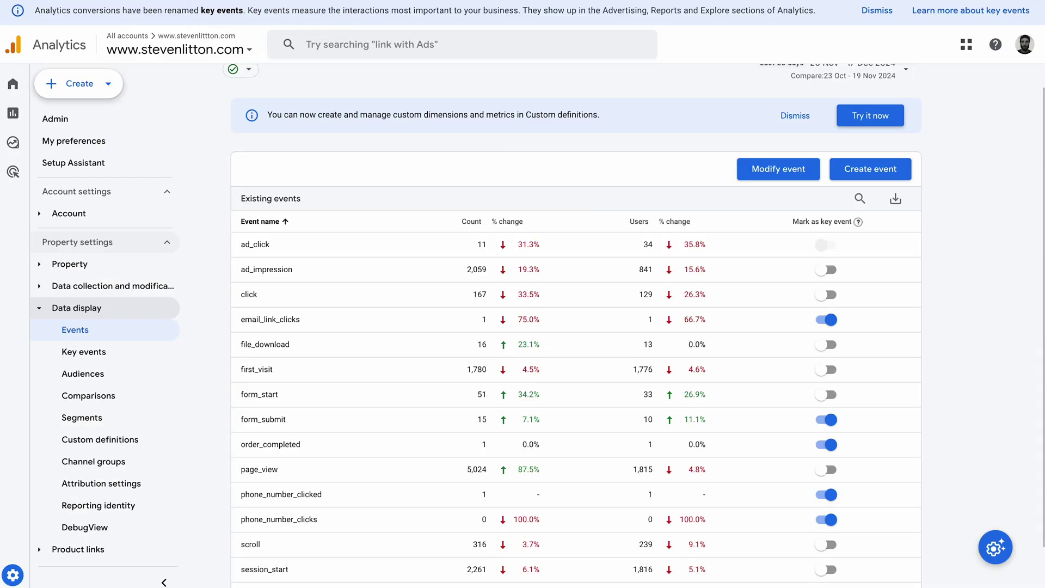
pyautogui.moveTo(15, 568)
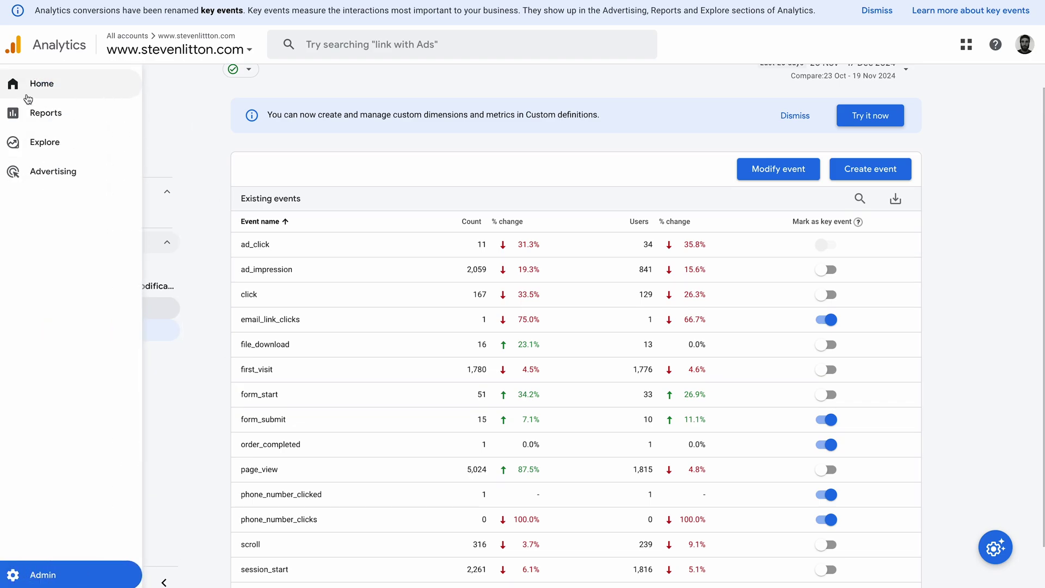
pyautogui.click(31, 118)
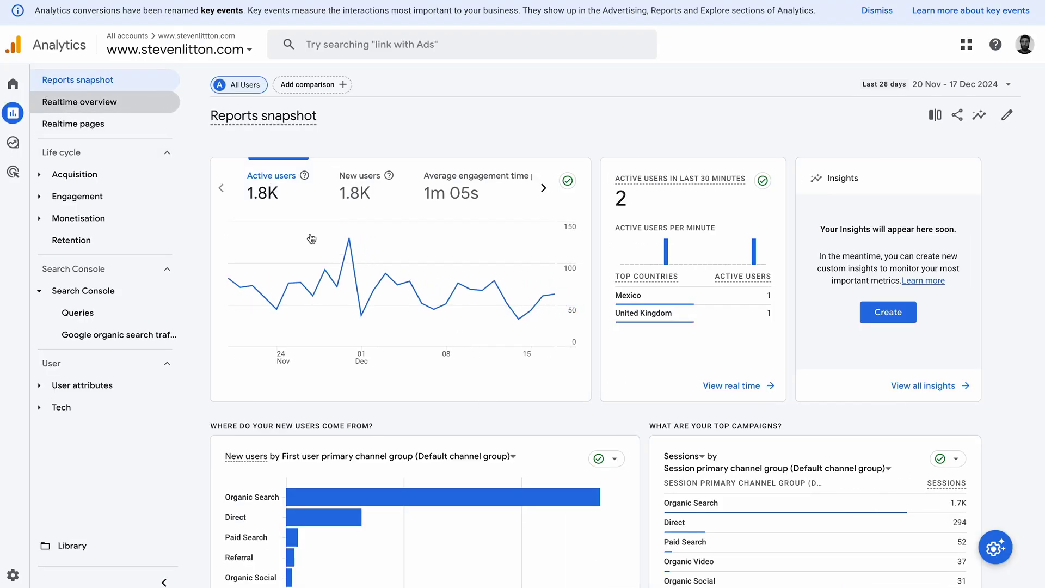
pyautogui.scroll(-4, 653, 339)
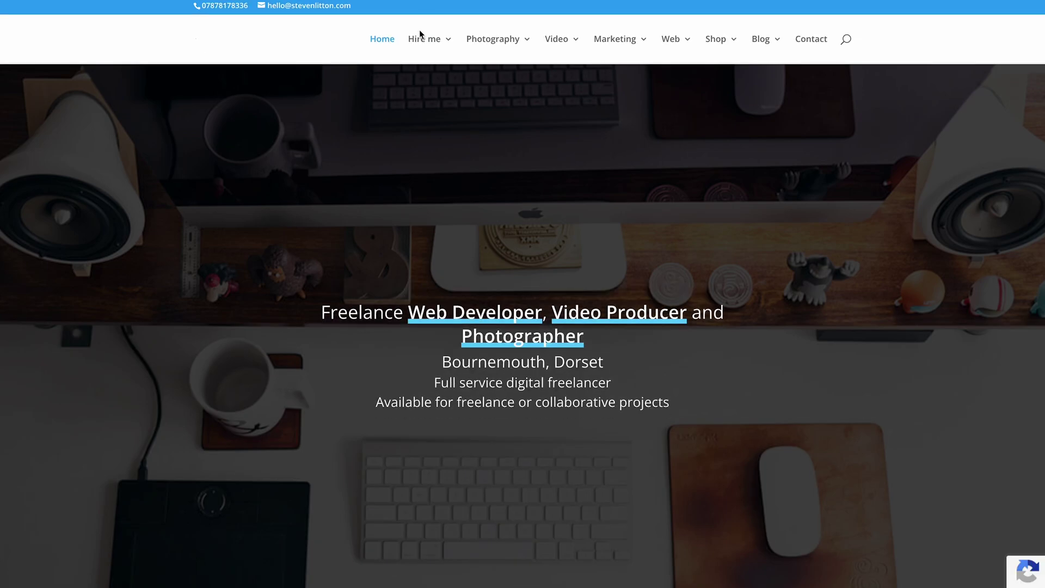
pyautogui.click(206, 7)
pyautogui.click(587, 107)
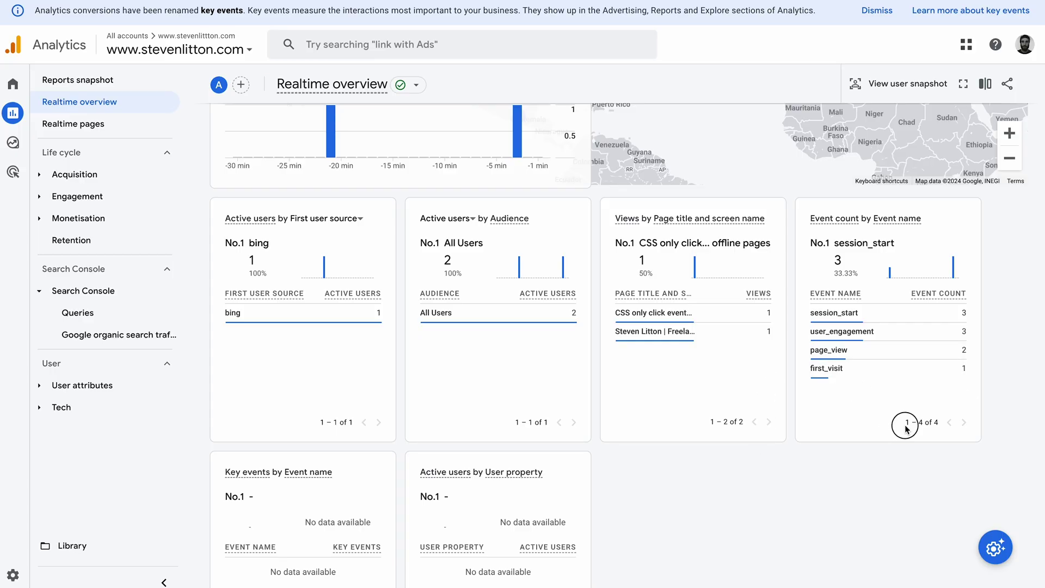
pyautogui.moveTo(921, 424); pyautogui.dragTo(958, 440)
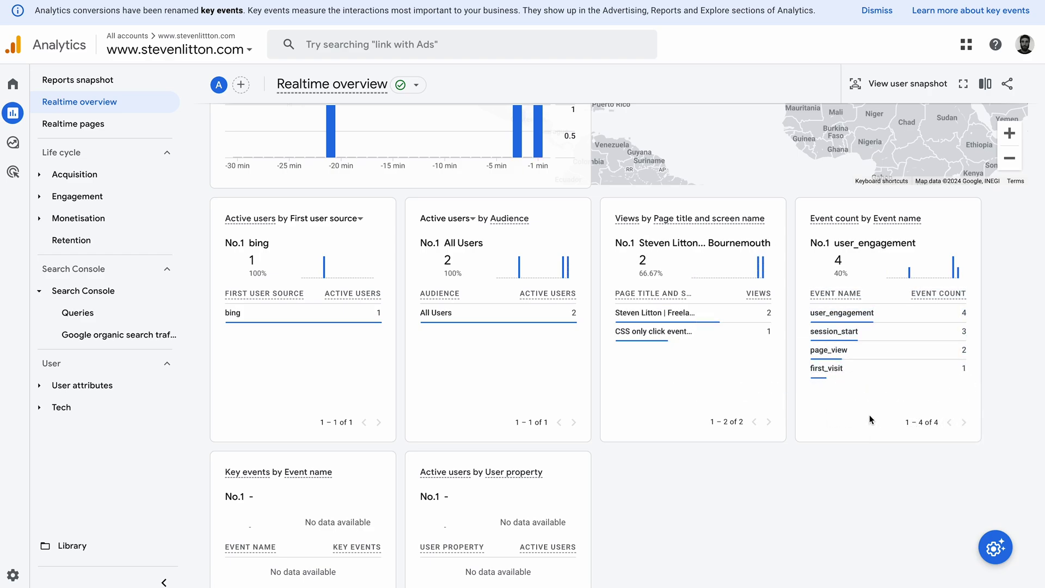
# Step: Open Admin's Data collection settings, showing User Data Collection Acknowledgement as Acknowledged
pyautogui.moveTo(4, 468)
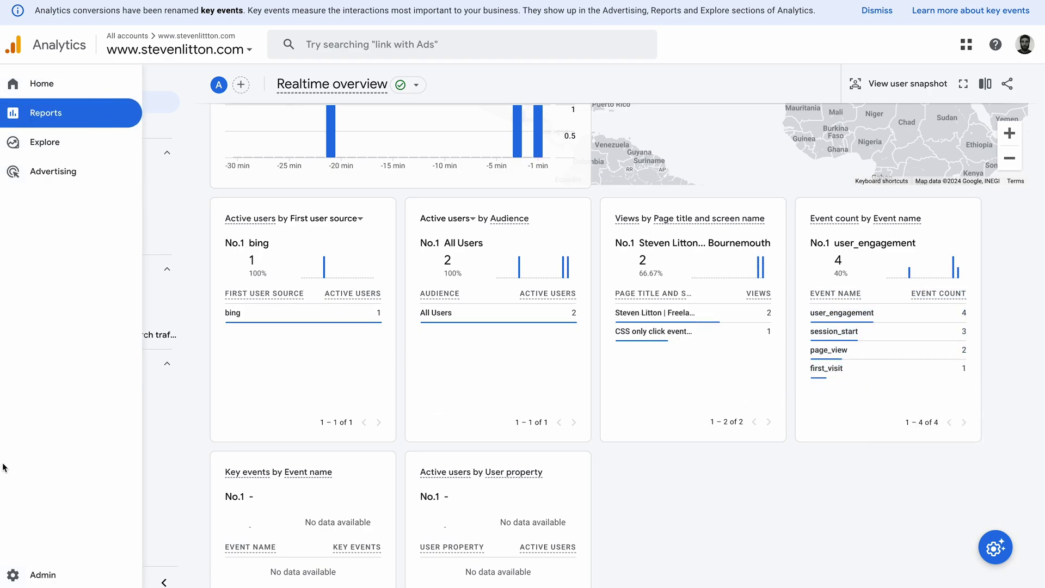
pyautogui.click(25, 577)
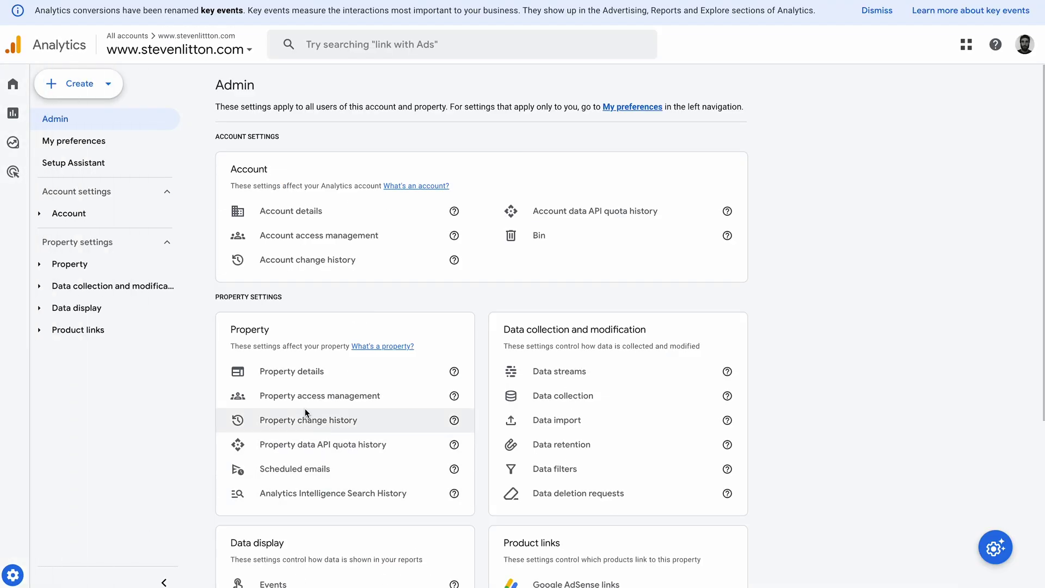
pyautogui.click(552, 403)
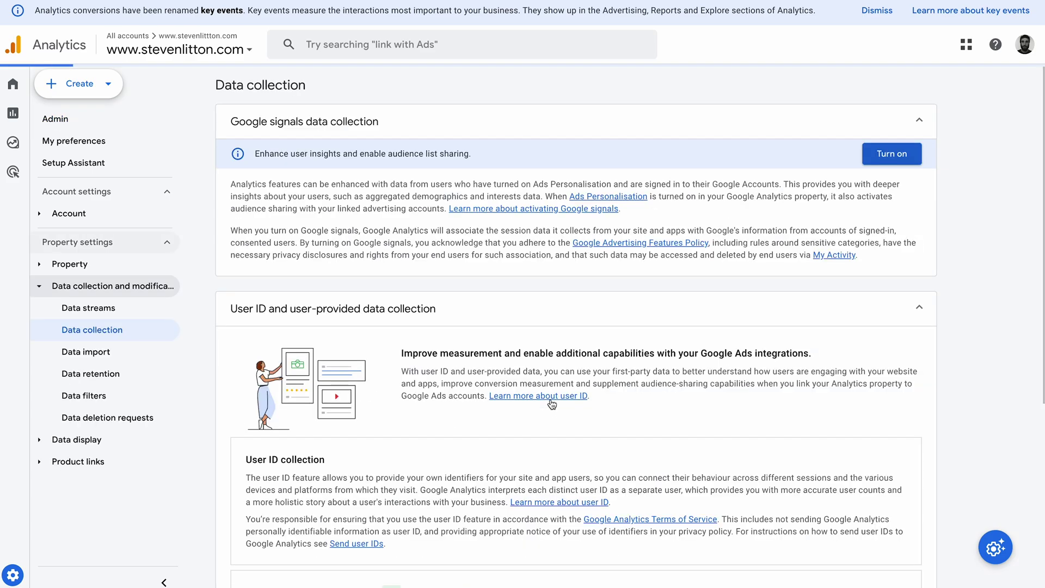
pyautogui.scroll(-6, 538, 401)
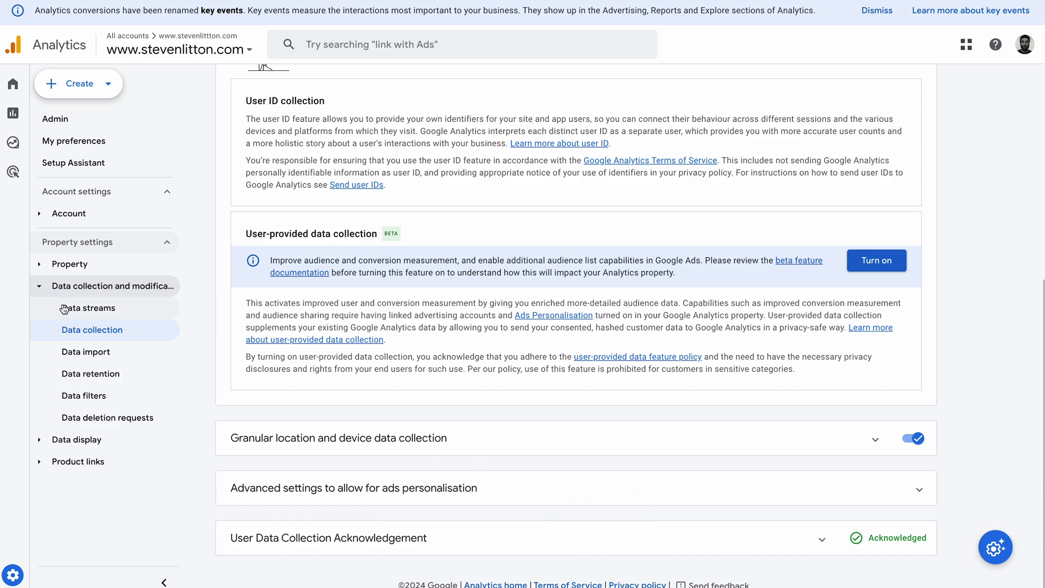
pyautogui.click(101, 313)
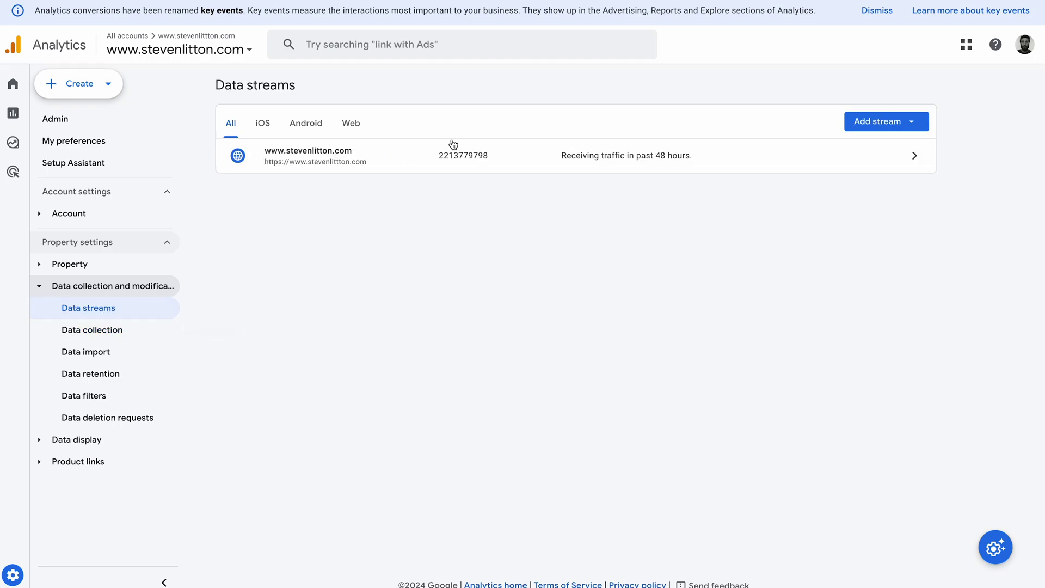
pyautogui.click(409, 156)
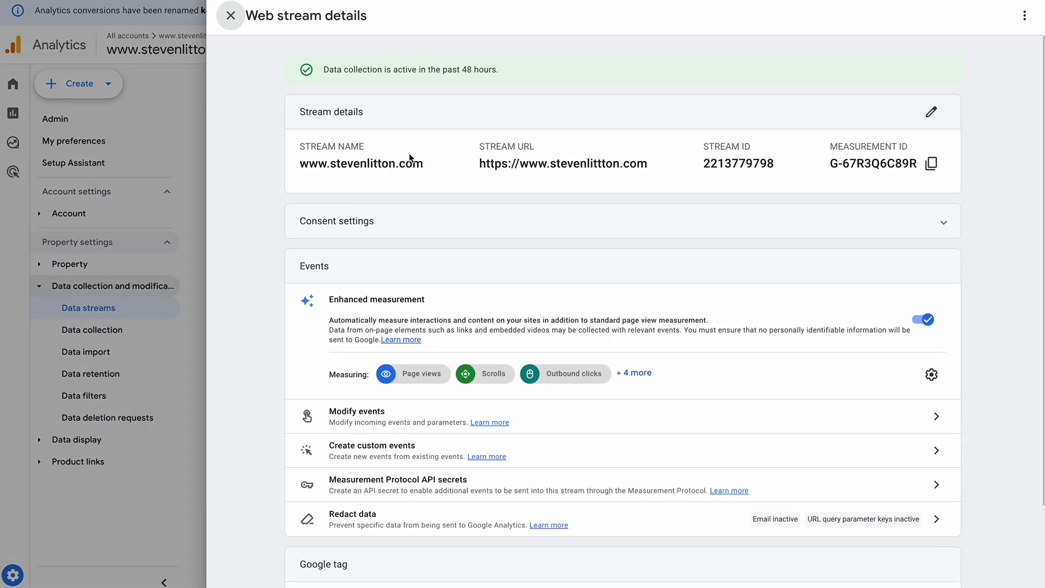
pyautogui.scroll(-2, 586, 364)
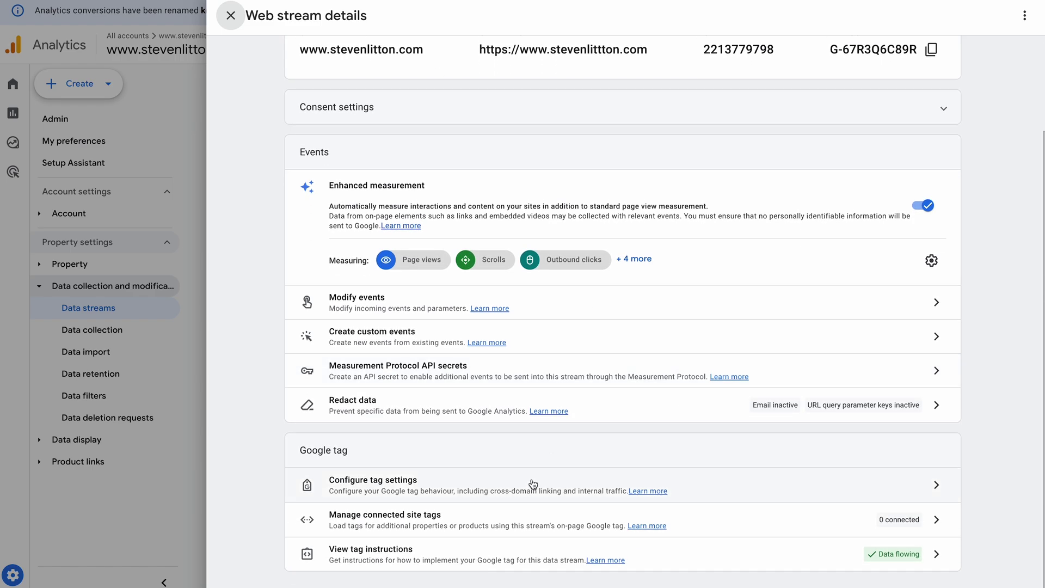
pyautogui.click(932, 261)
pyautogui.click(434, 149)
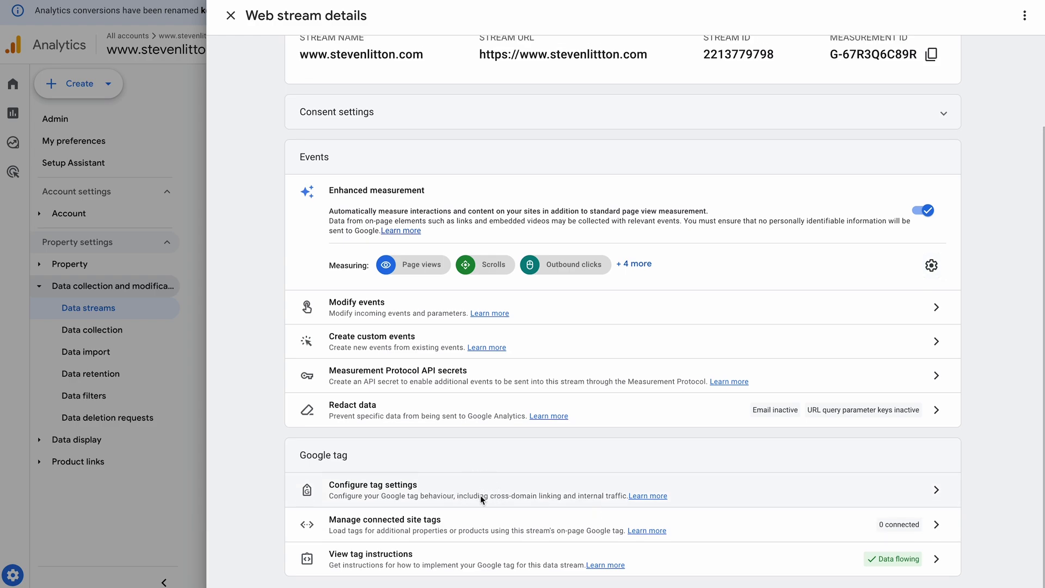
# Step: In the stream's Google tag settings, switch on Collect Universal Analytics events and close the panel
pyautogui.click(480, 495)
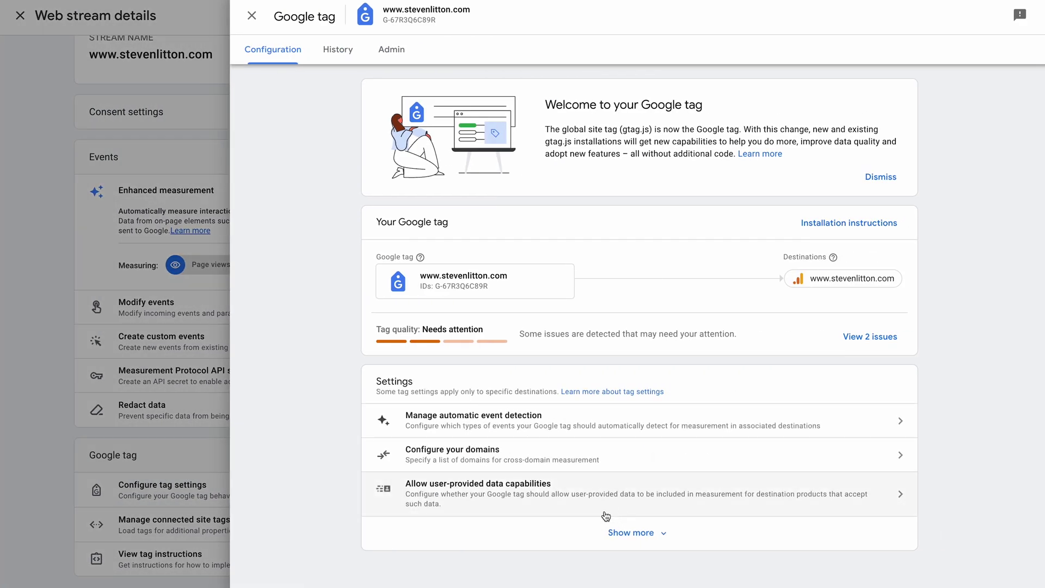
pyautogui.scroll(-2, 563, 299)
pyautogui.scroll(-3, 563, 298)
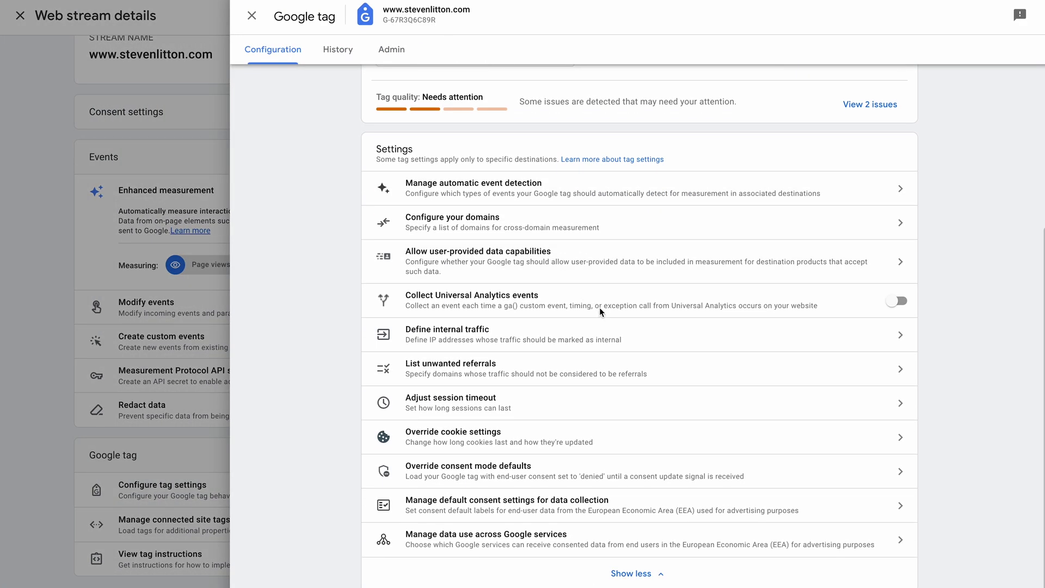
pyautogui.moveTo(406, 298); pyautogui.dragTo(563, 297)
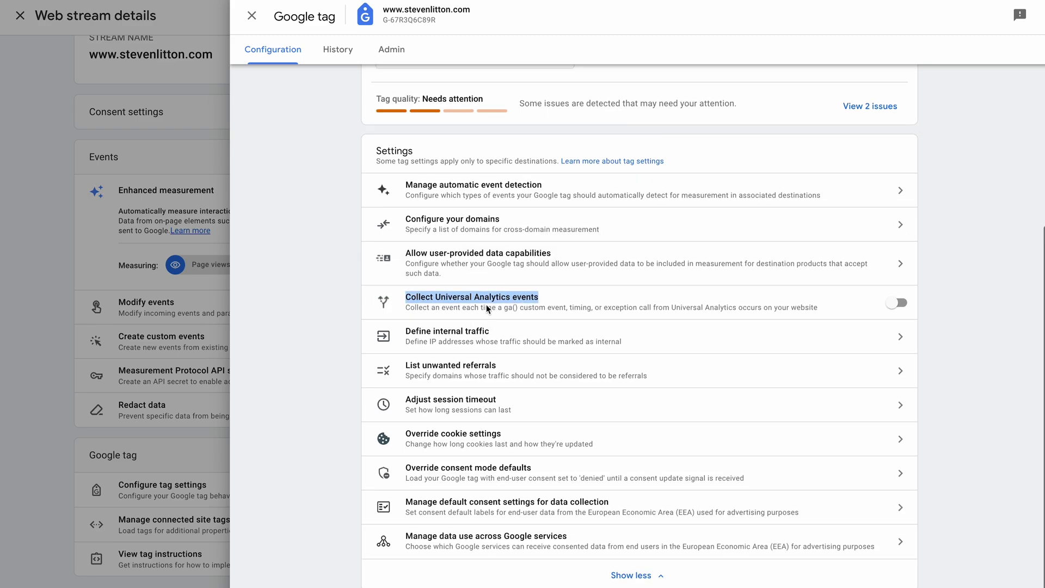
pyautogui.moveTo(516, 308); pyautogui.dragTo(573, 309)
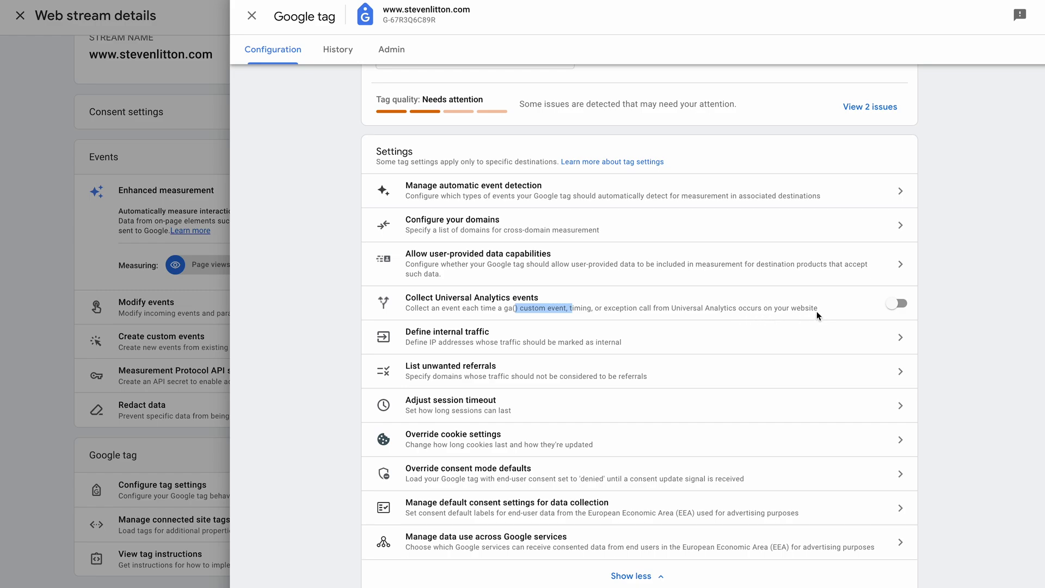
pyautogui.click(815, 311)
pyautogui.click(891, 304)
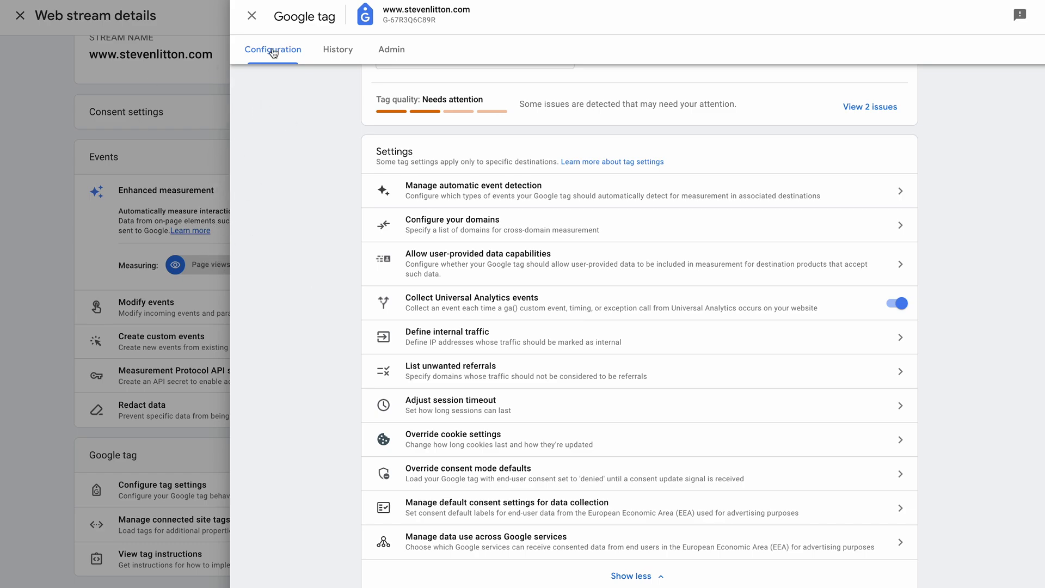
pyautogui.click(188, 101)
# Step: Close the web stream details and open Reports > Realtime overview
pyautogui.click(102, 113)
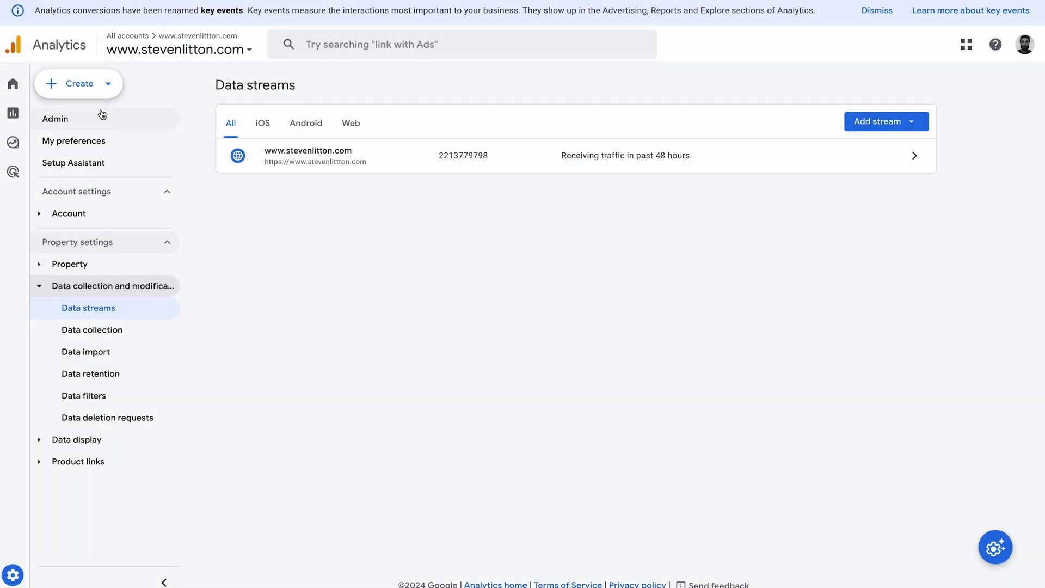
pyautogui.click(47, 119)
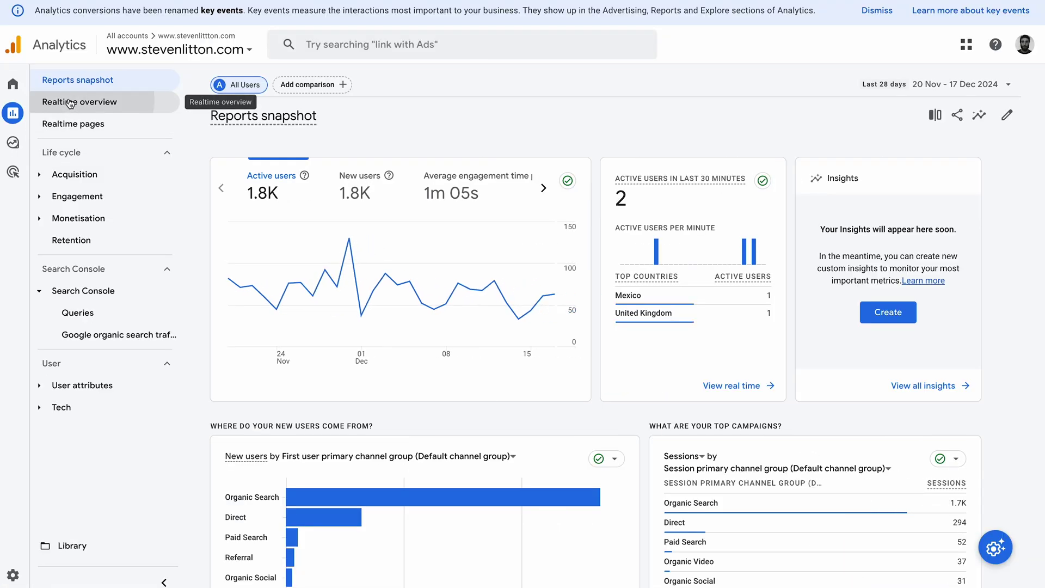
pyautogui.click(70, 103)
pyautogui.scroll(-3, 825, 436)
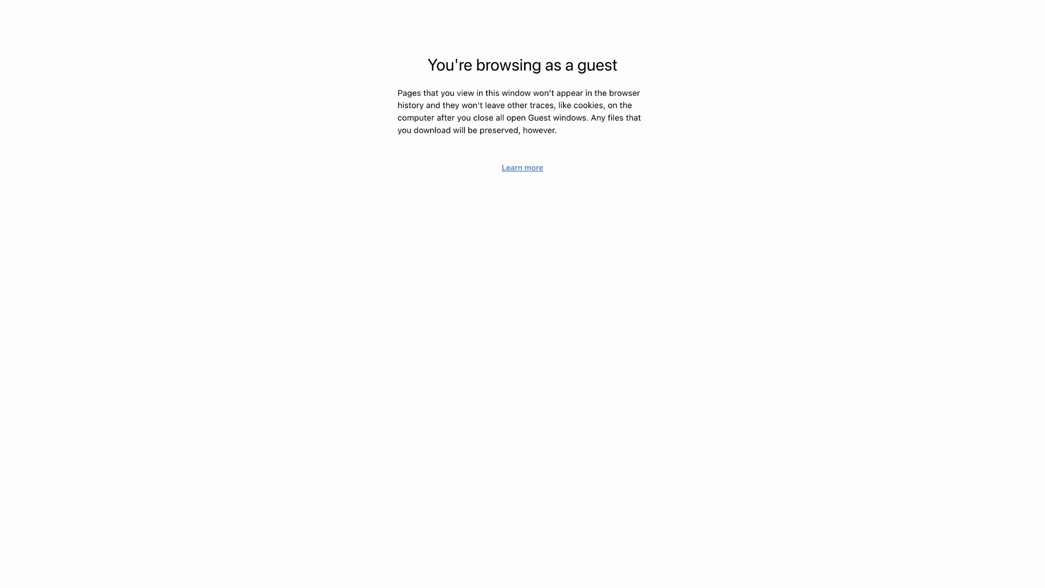
# Step: Load stevenlitton.com, click its phone number link, and cancel the Open Skype dialog
pyautogui.write('stevenlitton.c')
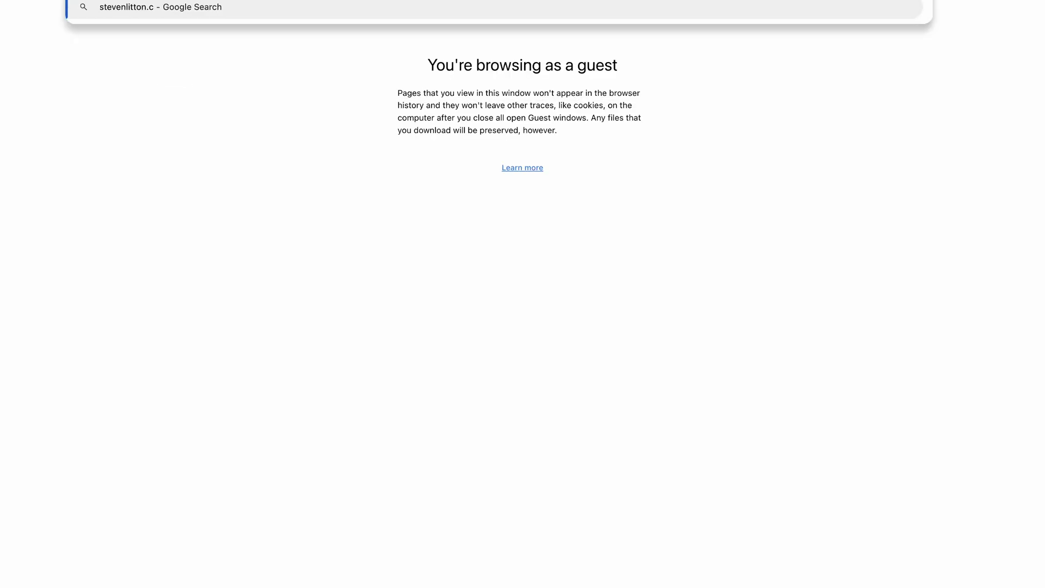
pyautogui.write('om')
pyautogui.press('Return')
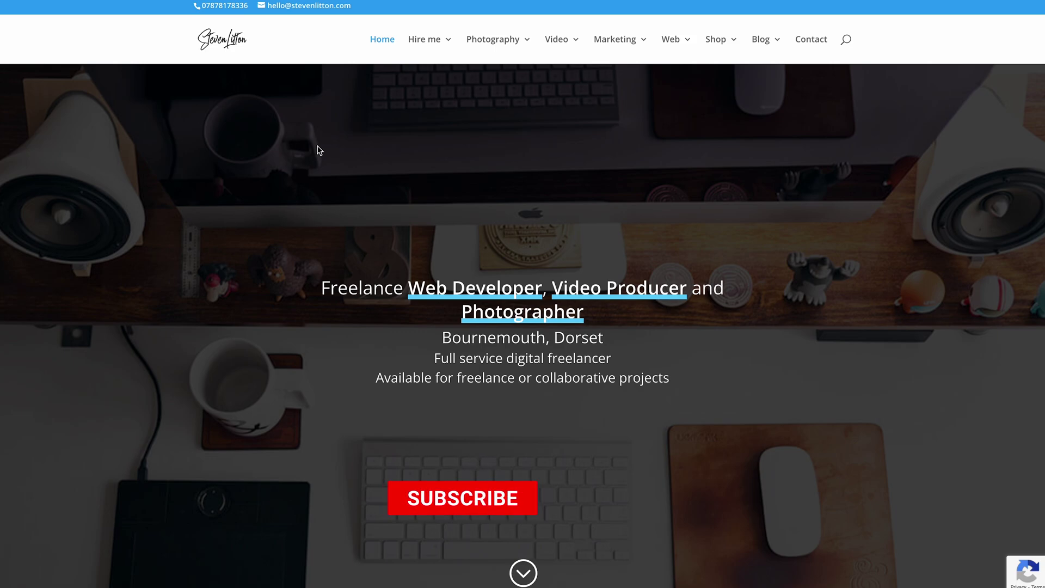
pyautogui.click(218, 6)
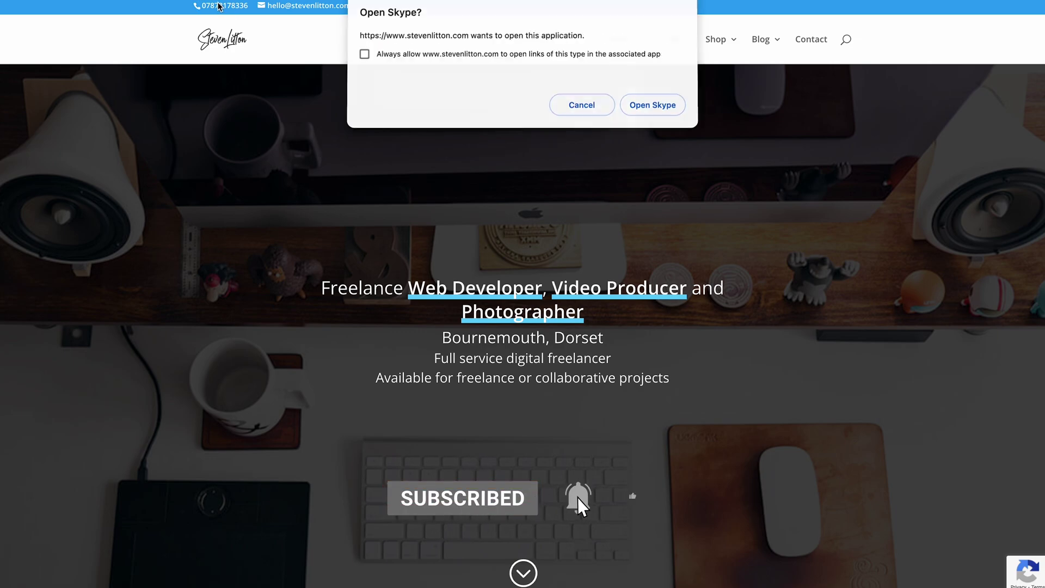
pyautogui.click(582, 108)
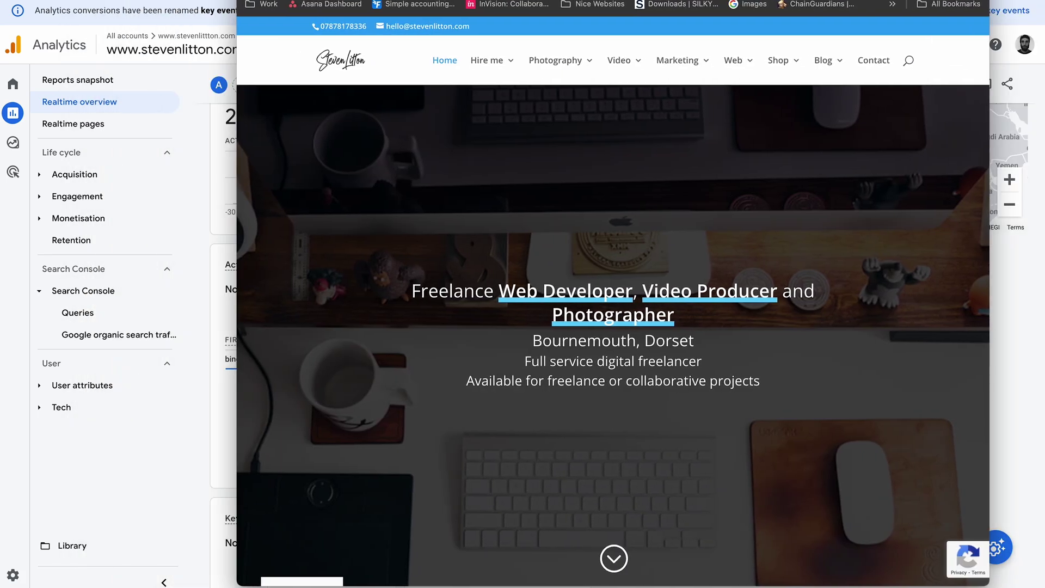
# Step: Fire the phone link again, then inspect phone_number_clicked (1 event) in the Realtime Event count card
pyautogui.click(343, 27)
pyautogui.click(631, 105)
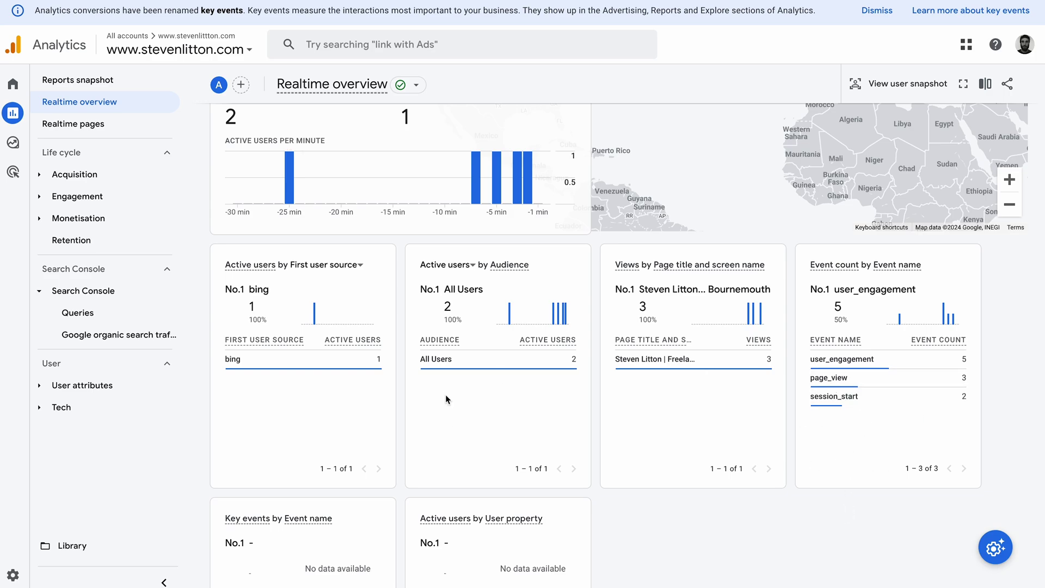
pyautogui.moveTo(455, 357)
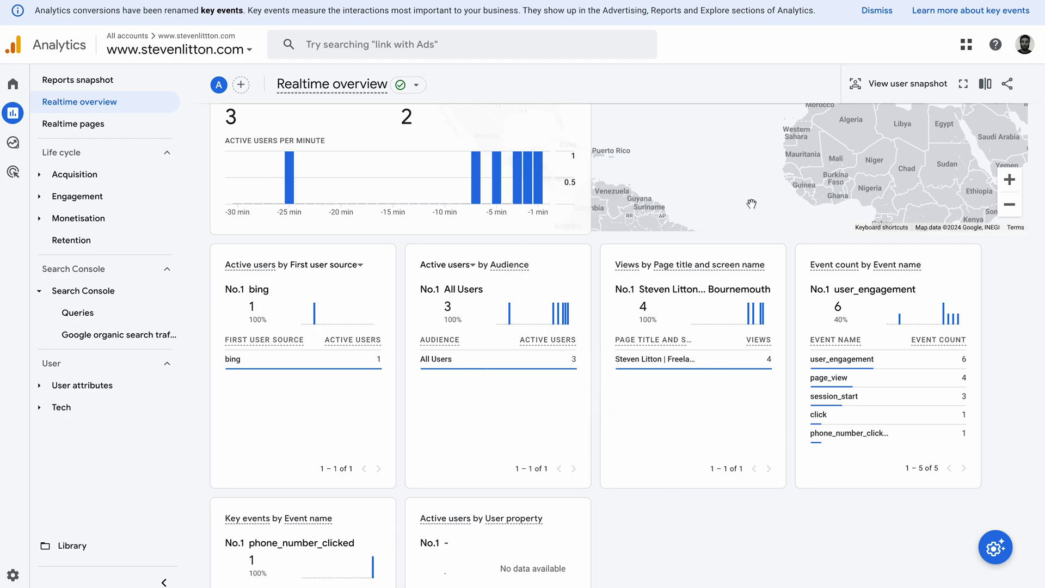
pyautogui.moveTo(818, 439)
pyautogui.moveTo(811, 434); pyautogui.dragTo(953, 441)
pyautogui.click(953, 441)
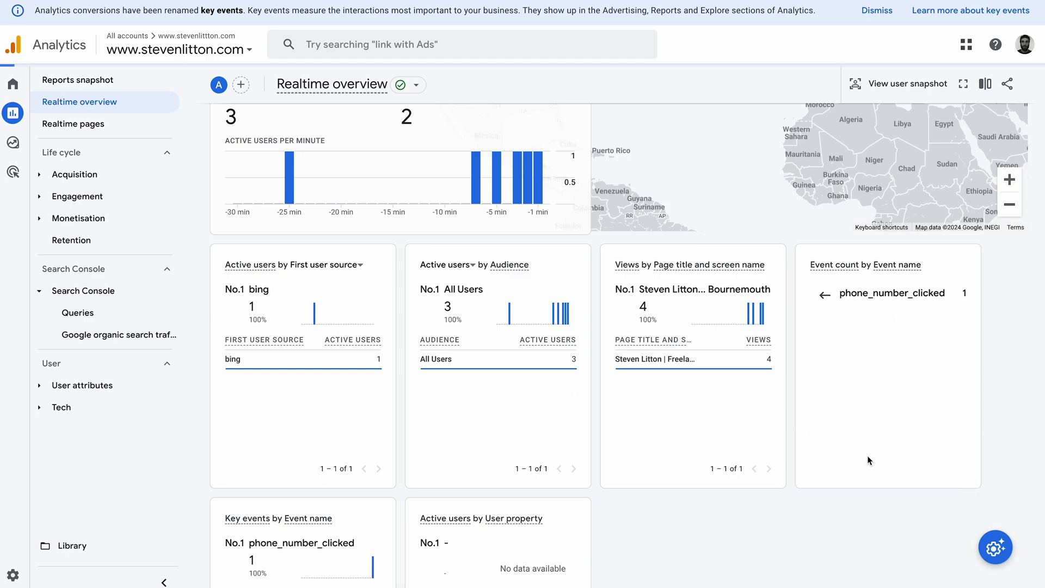
pyautogui.click(825, 294)
pyautogui.moveTo(820, 446)
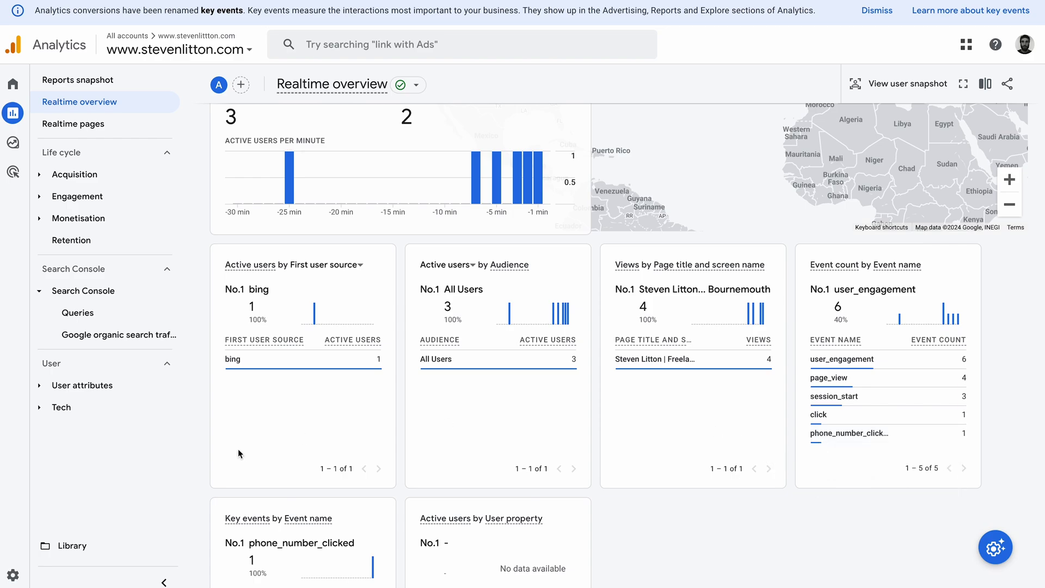
# Step: Confirm phone_number_clicked is marked as a key event in Admin's Events list, then return Home
pyautogui.click(13, 575)
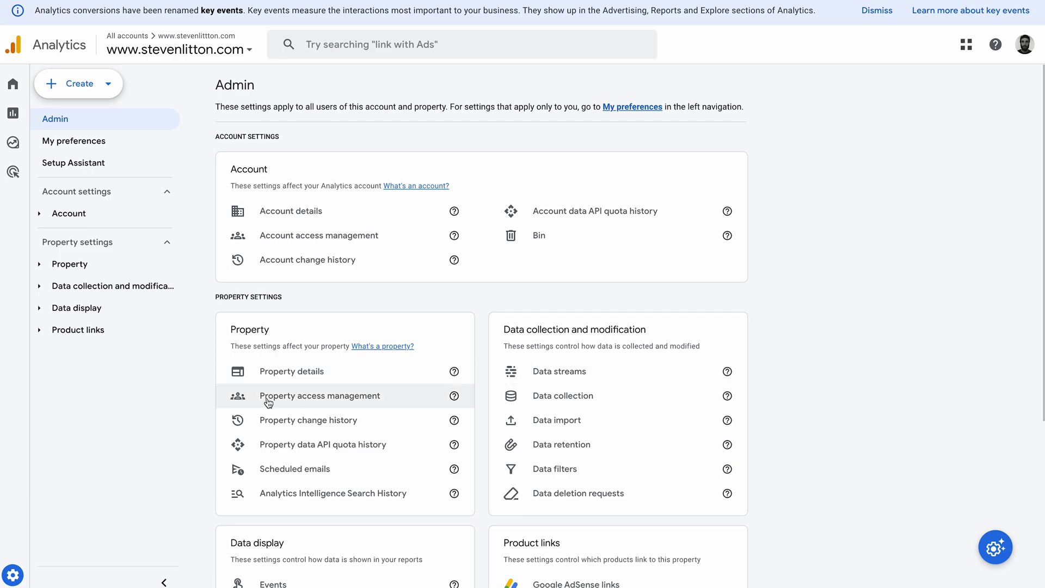
pyautogui.scroll(-3, 269, 402)
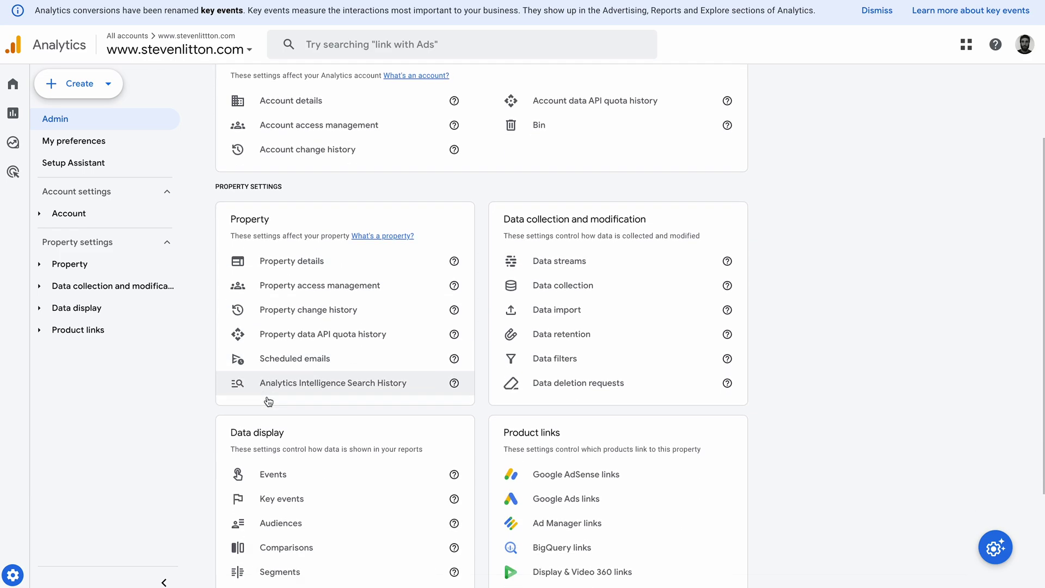
pyautogui.click(281, 418)
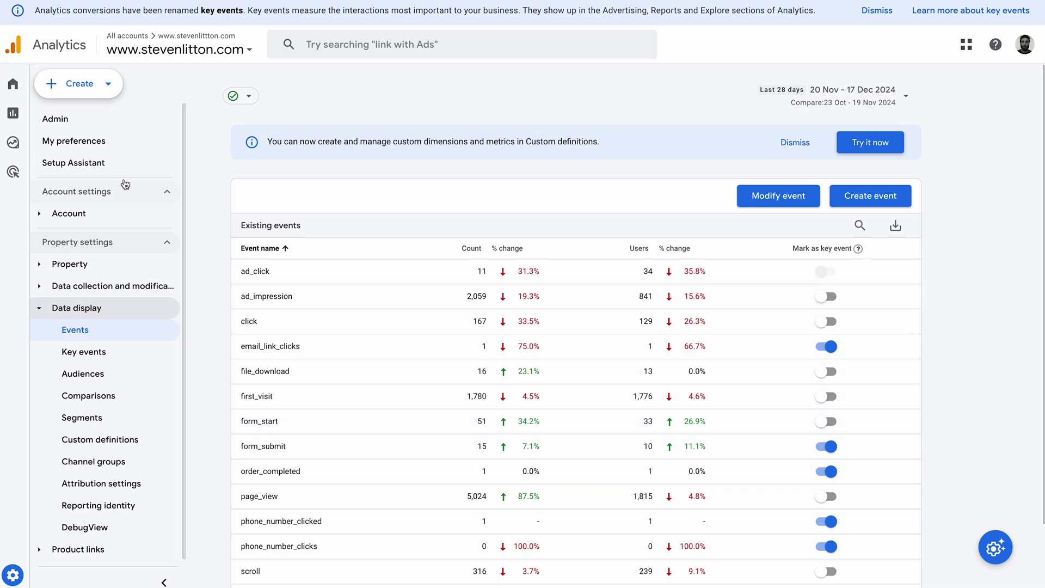
pyautogui.click(25, 85)
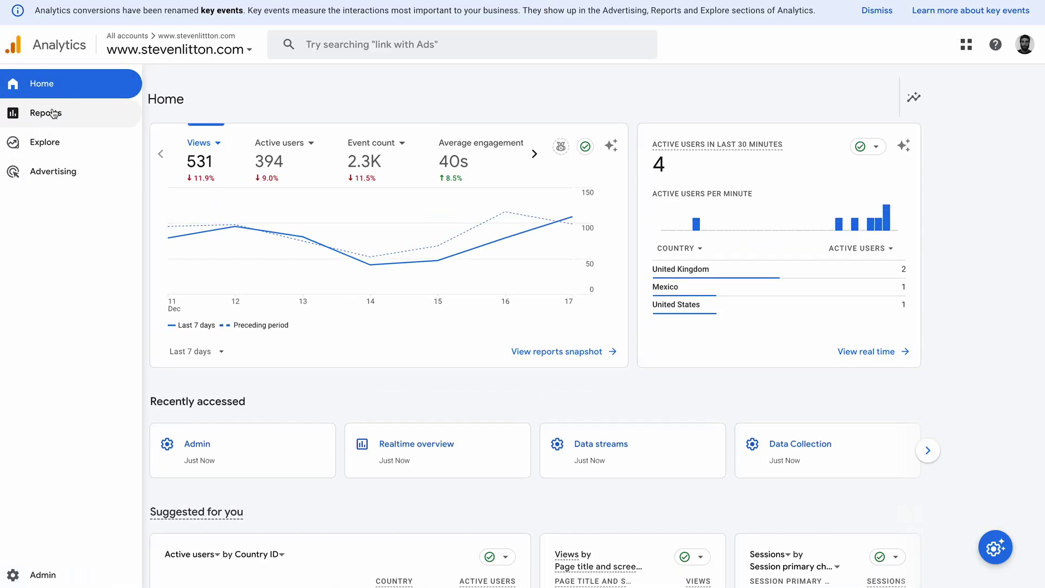
# Step: Open the Realtime overview report under Reports to view the event count card
pyautogui.click(53, 114)
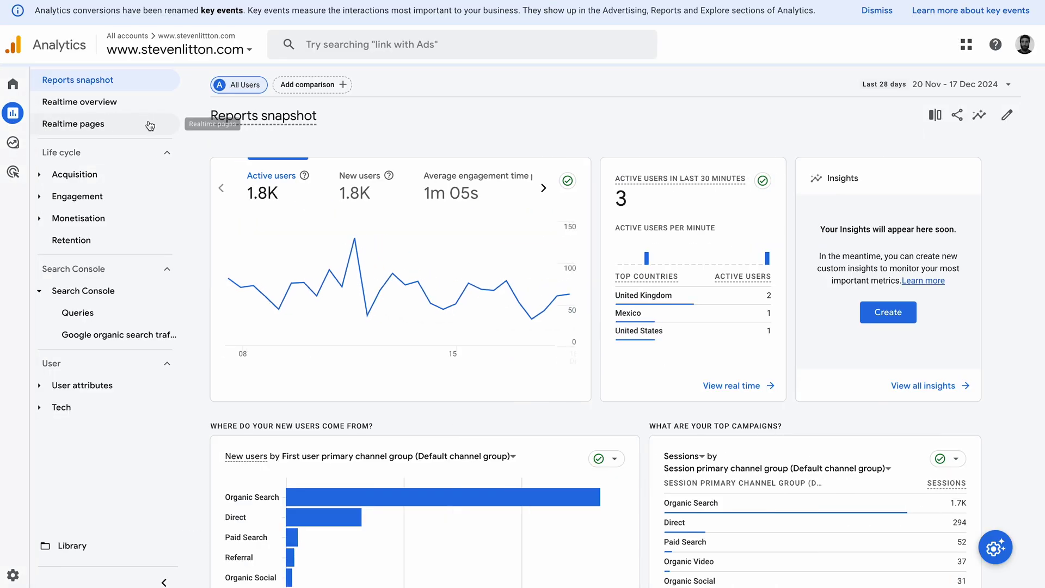
pyautogui.click(73, 123)
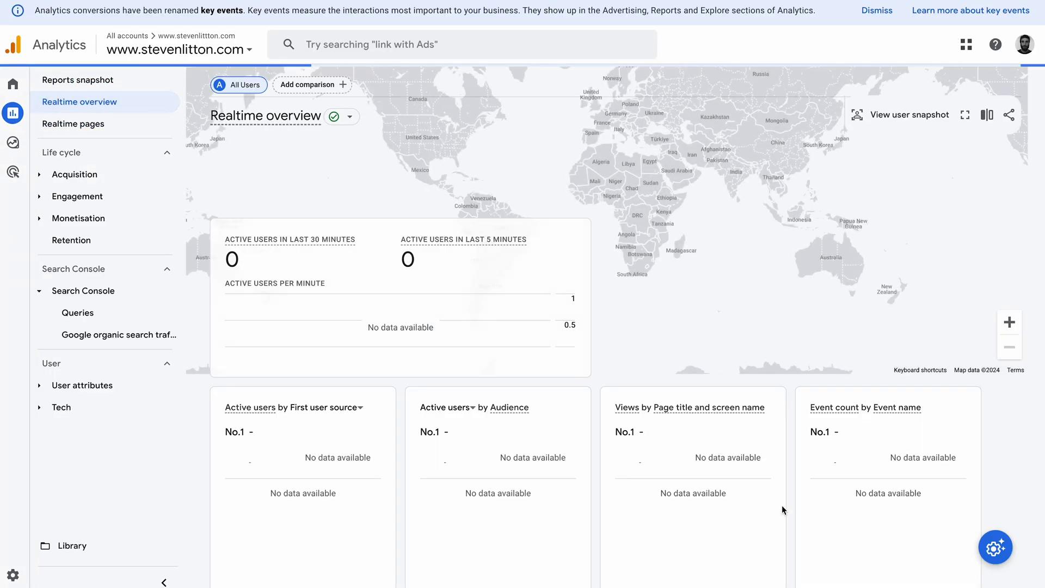